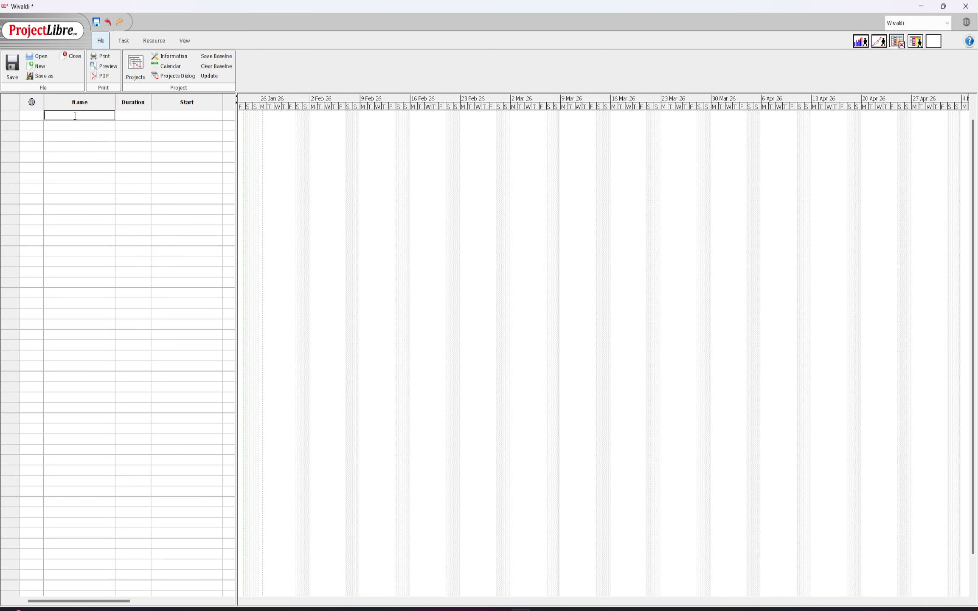
# Enter seven tasks named A, B, C, D, E, F and G in consecutive rows of the task table
pyautogui.write('a')
pyautogui.press('Escape')
pyautogui.press('Return')
pyautogui.write('B')
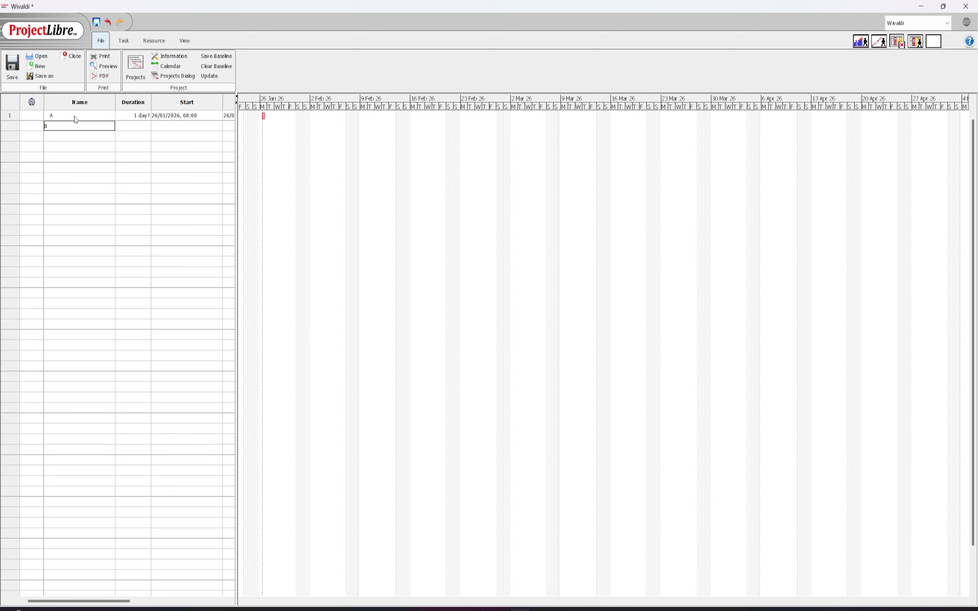
pyautogui.press('Return')
pyautogui.write('C')
pyautogui.press('Return')
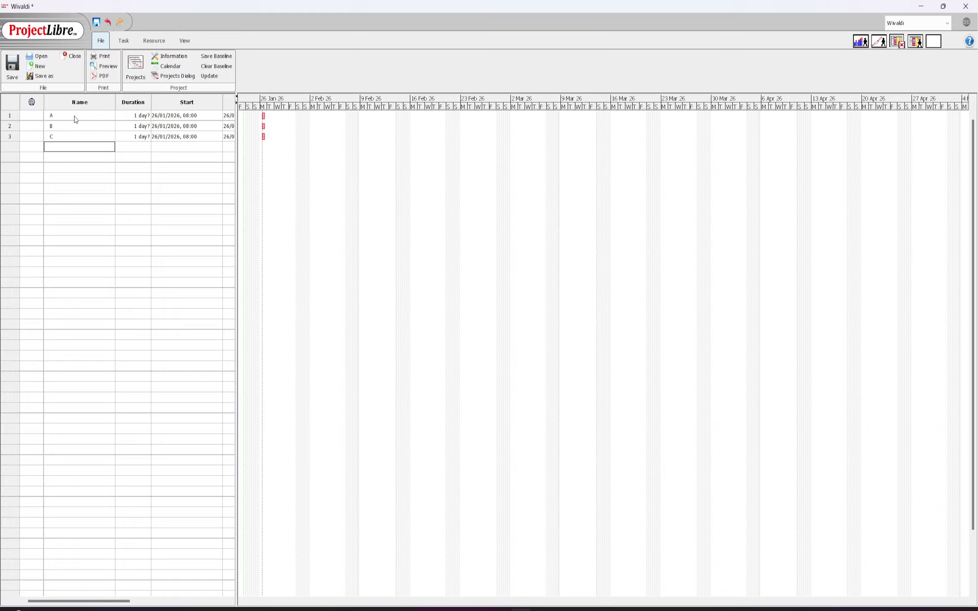
pyautogui.write('D')
pyautogui.press('Return')
pyautogui.write('E')
pyautogui.press('Return')
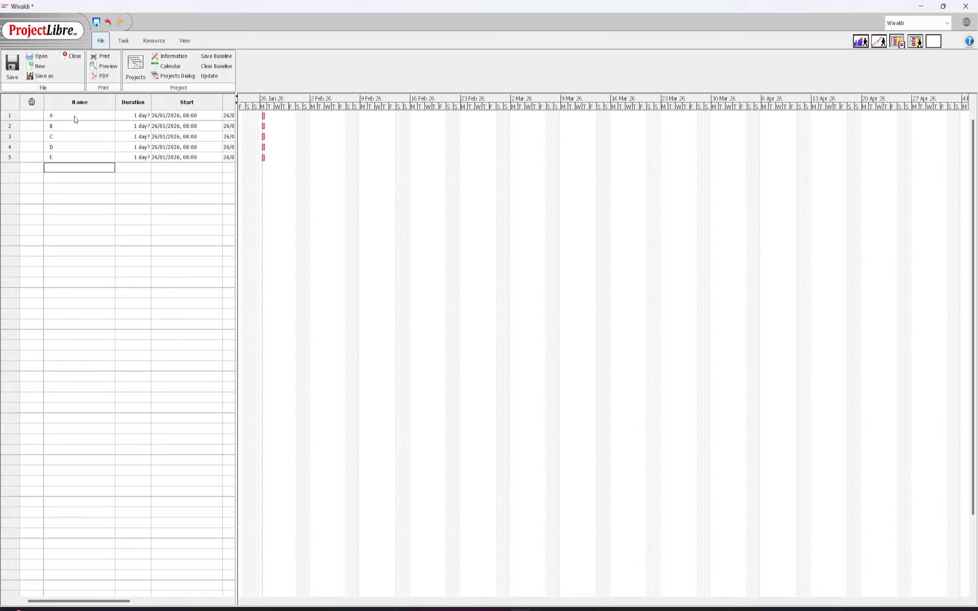
pyautogui.write('F')
pyautogui.press('Return')
pyautogui.write('G')
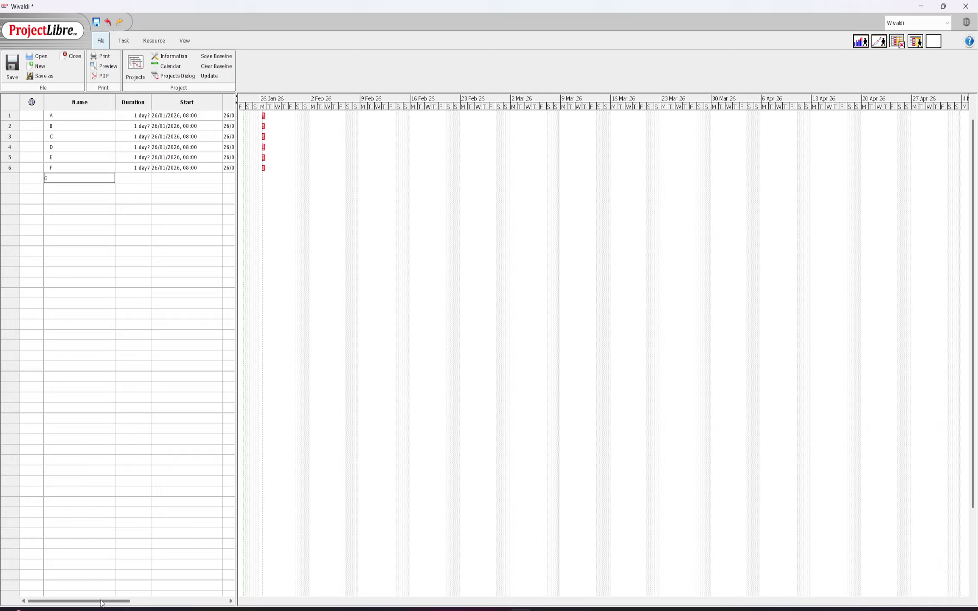
# Hide the Start and Finish columns of the task table
pyautogui.moveTo(102, 603); pyautogui.dragTo(142, 602)
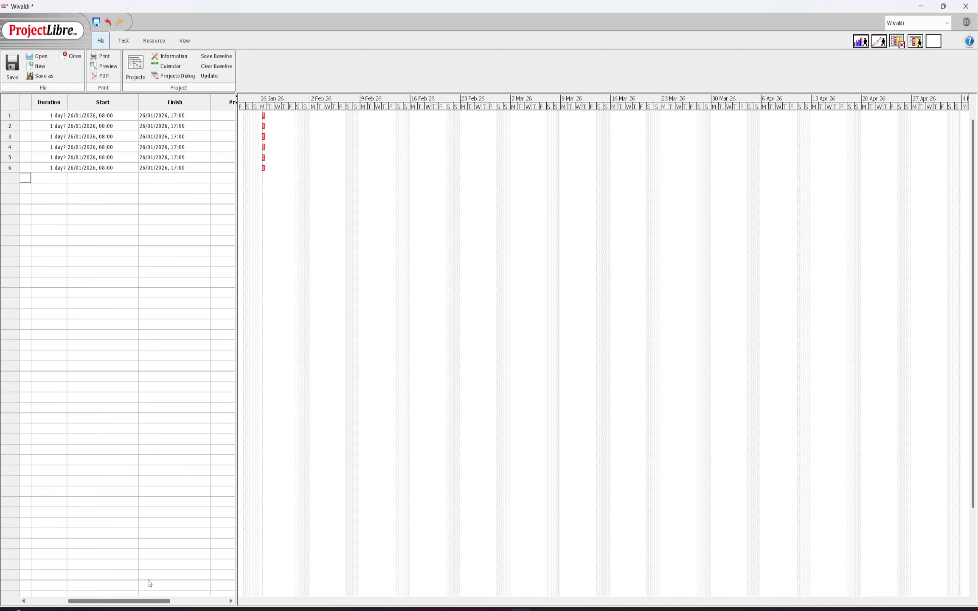
pyautogui.click(130, 107)
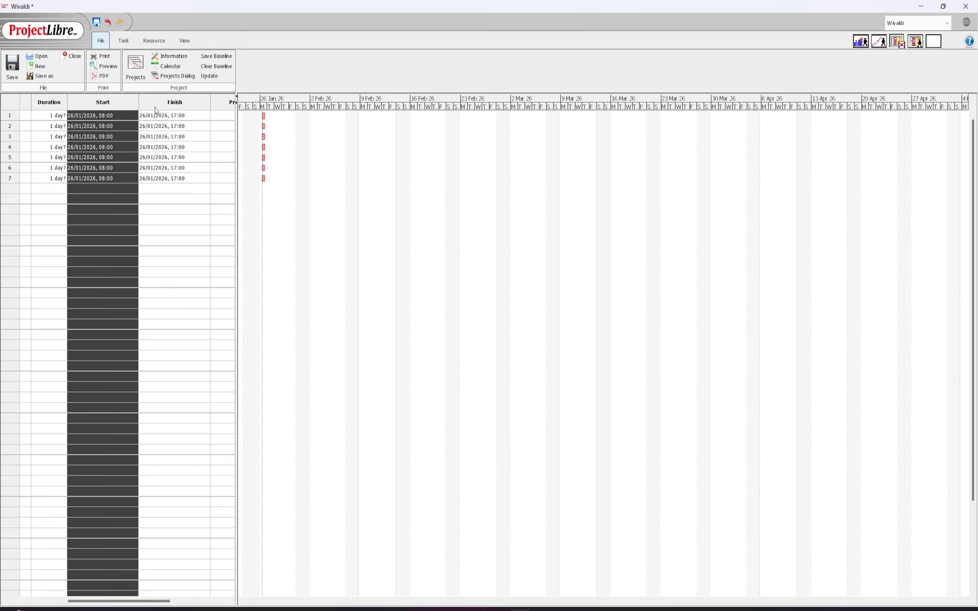
pyautogui.rightClick(123, 104)
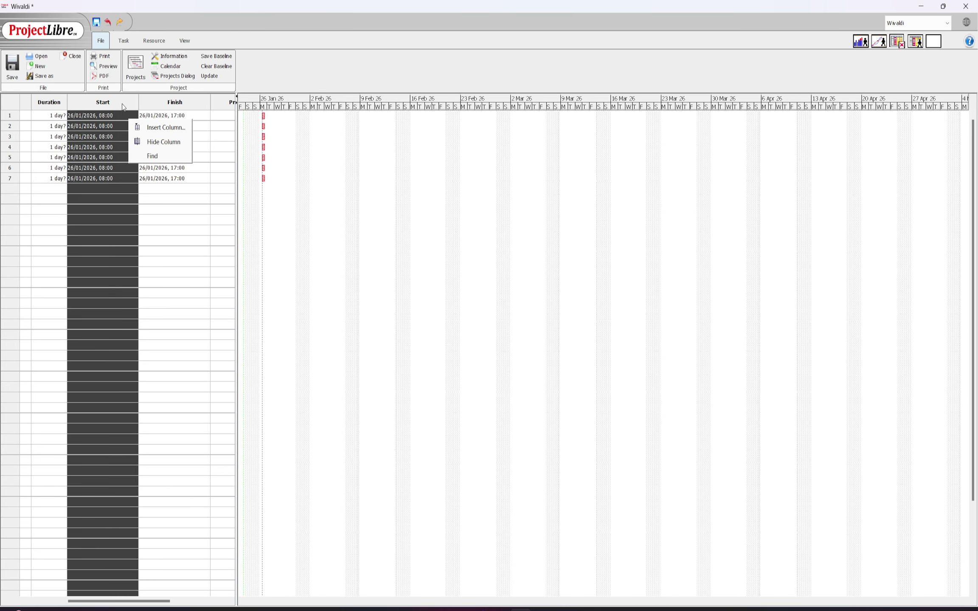
pyautogui.click(159, 145)
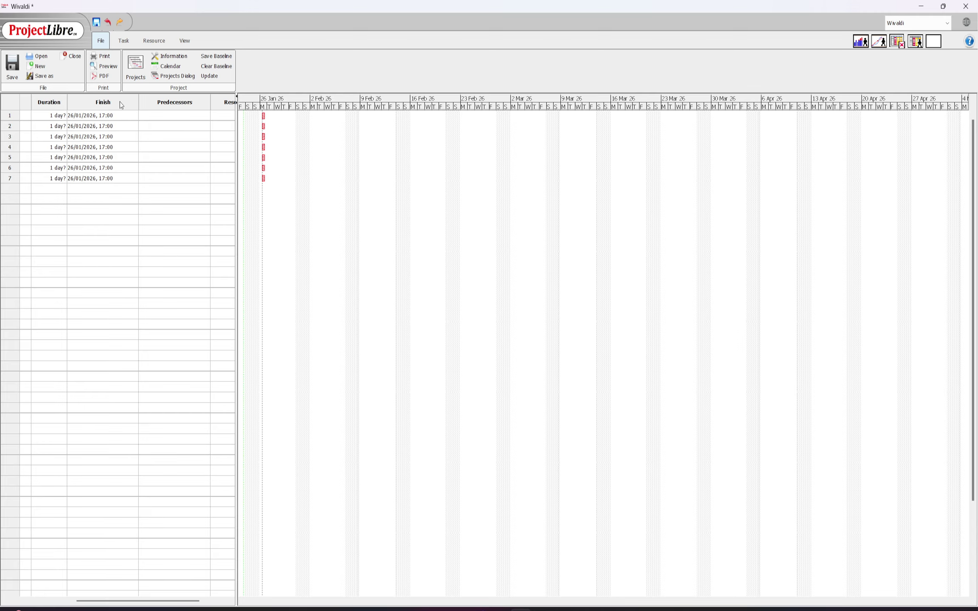
pyautogui.click(120, 103)
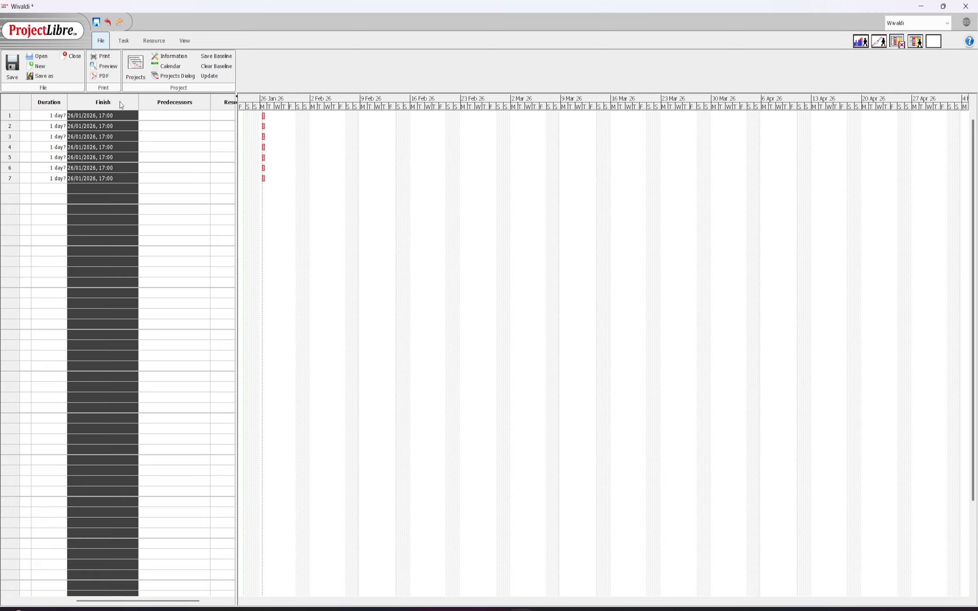
pyautogui.rightClick(122, 104)
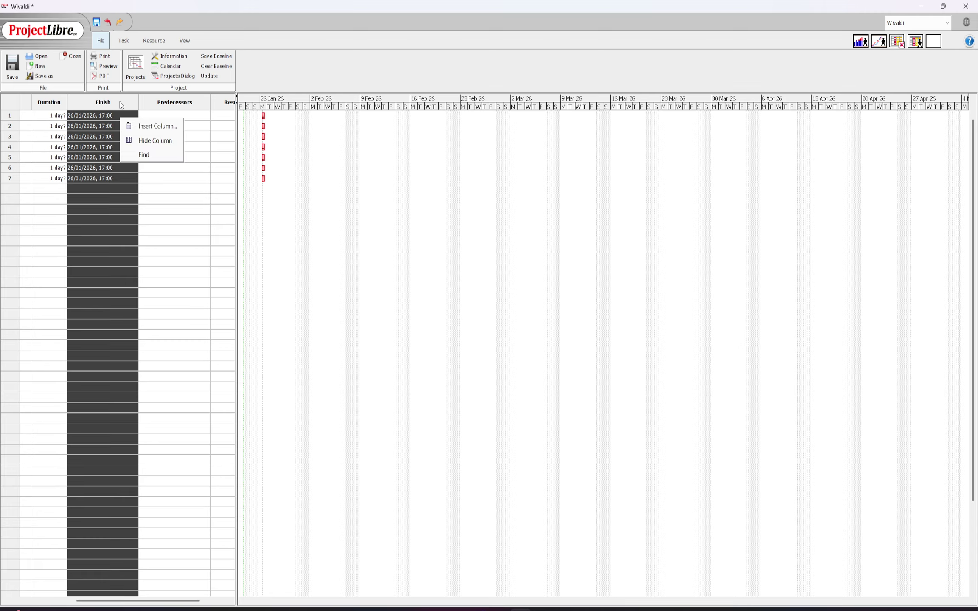
pyautogui.click(168, 141)
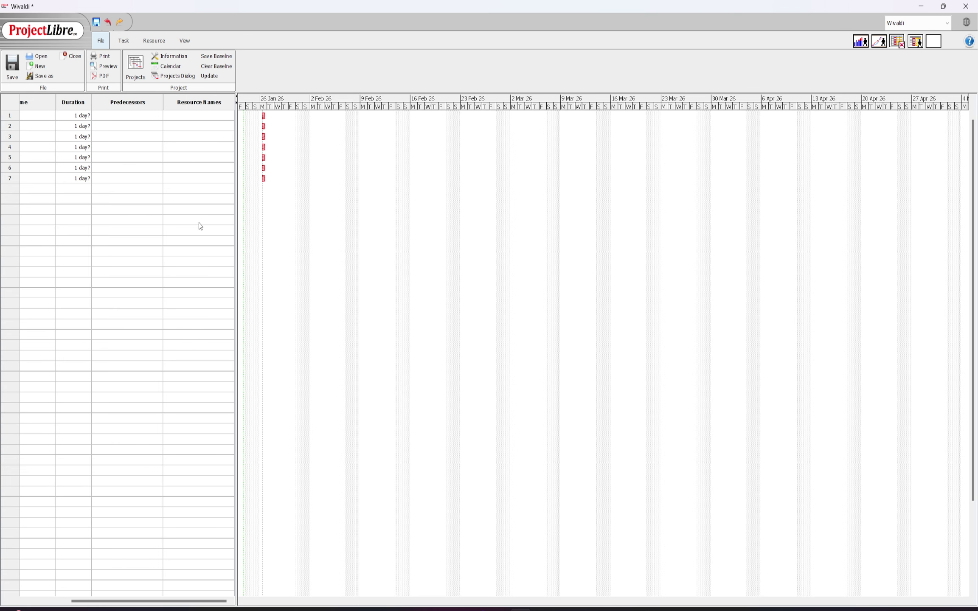
# Set the duration of task A to 4 days and task B to 7 days
pyautogui.hscroll(-5, 75, 345)
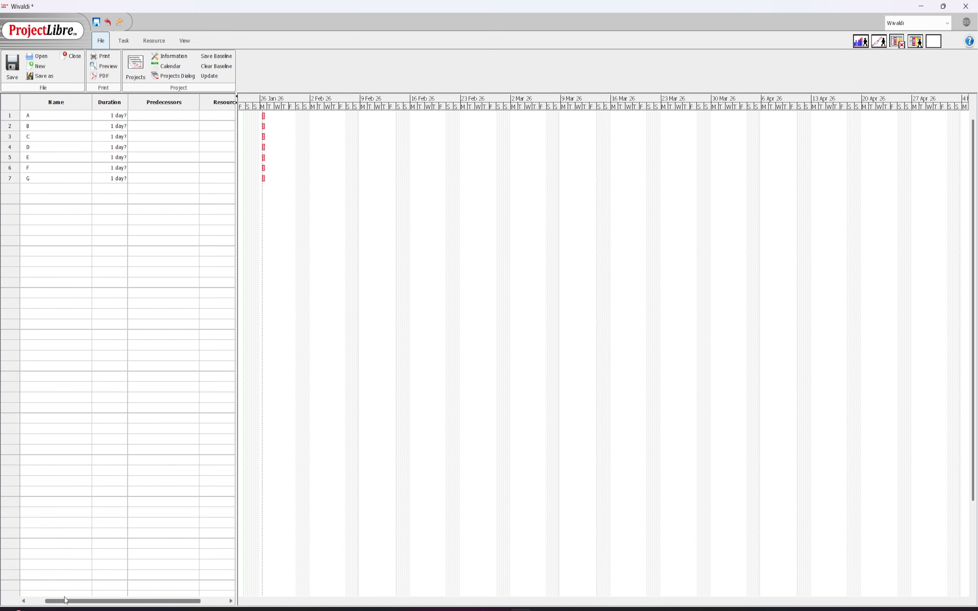
pyautogui.doubleClick(146, 114)
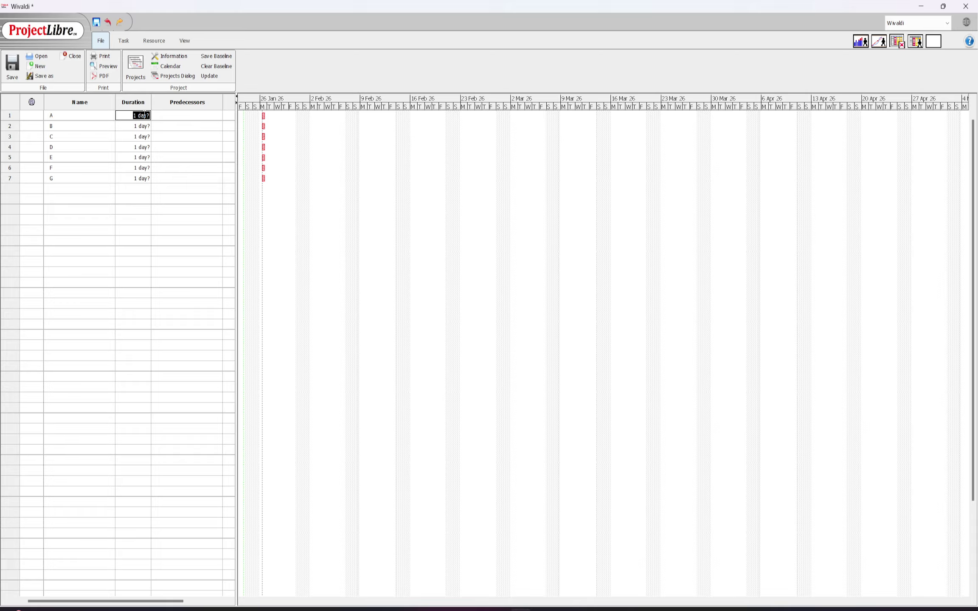
pyautogui.write('4')
pyautogui.press('Tab')
pyautogui.press('Tab')
pyautogui.press('Down')
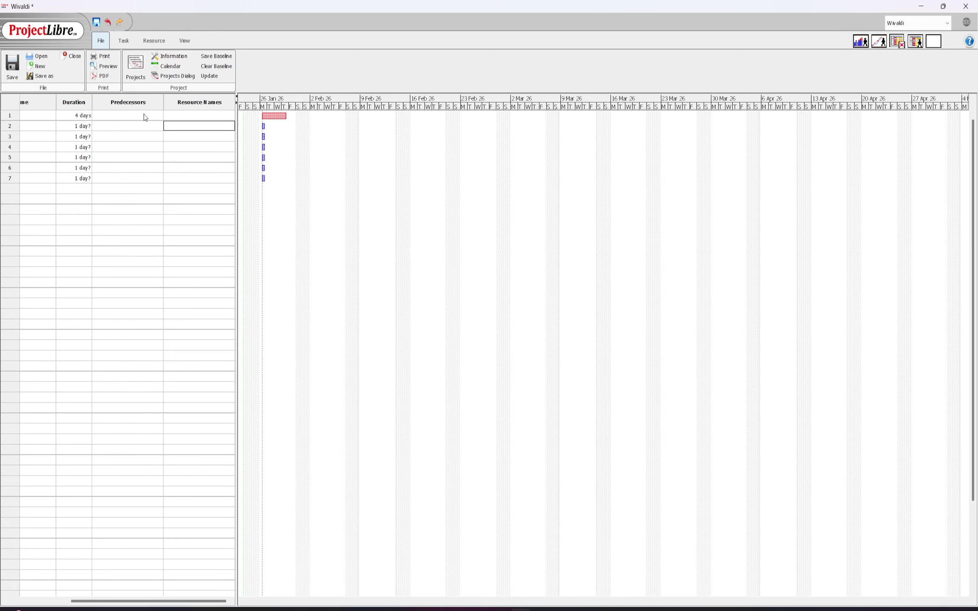
pyautogui.press('Left')
pyautogui.press('Left')
pyautogui.write('7')
pyautogui.press('Return')
# Set the durations of tasks C, D, E, F and G to 8, 6, 9, 12 and 5 days
pyautogui.write('8')
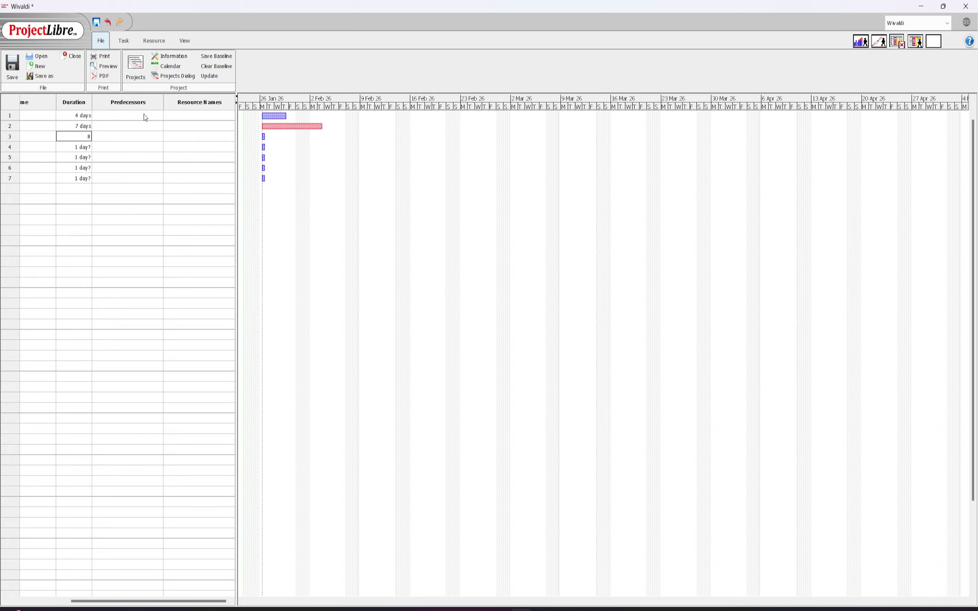
pyautogui.press('Return')
pyautogui.write('6')
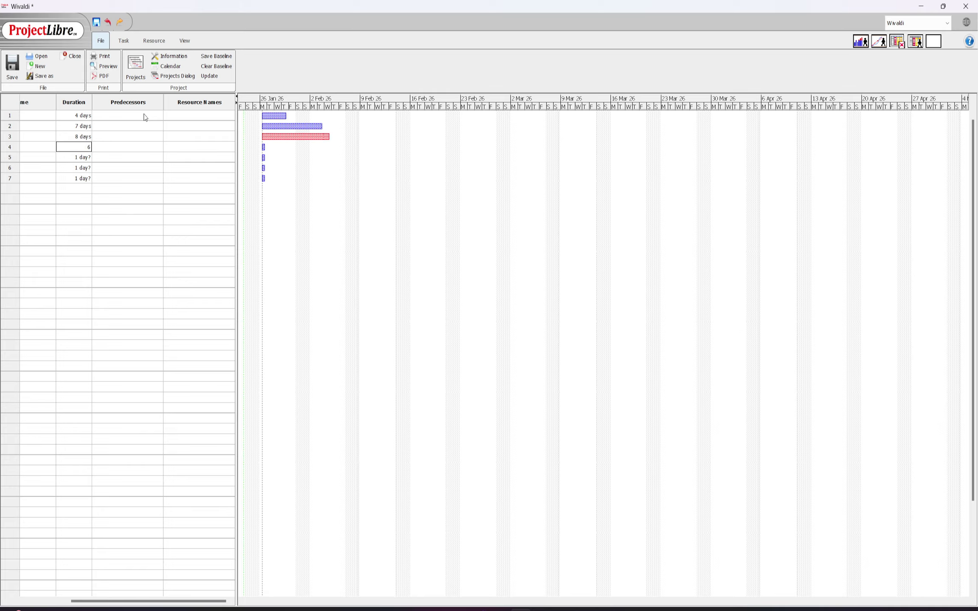
pyautogui.press('Return')
pyautogui.write('9')
pyautogui.press('Return')
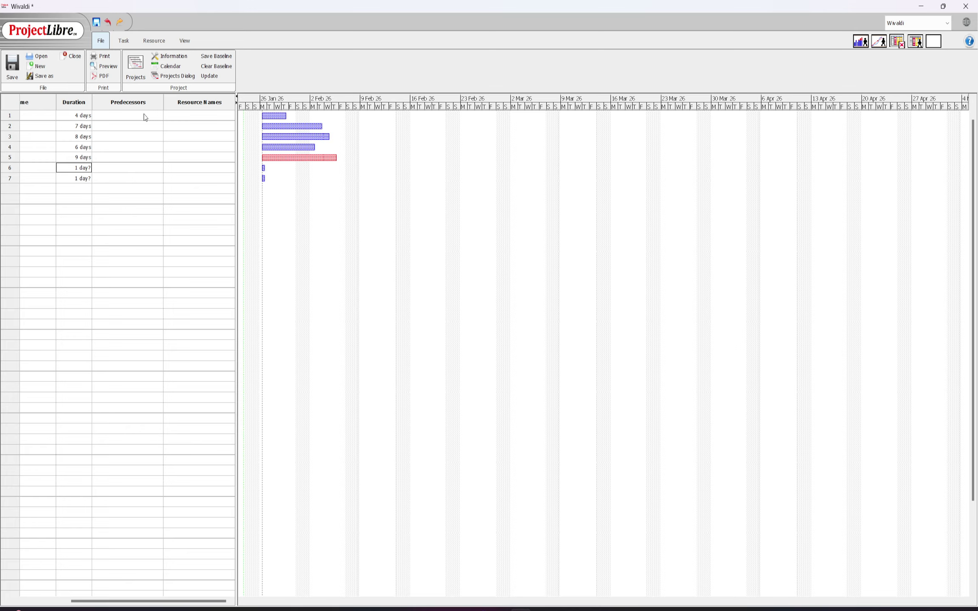
pyautogui.write('12')
pyautogui.press('Return')
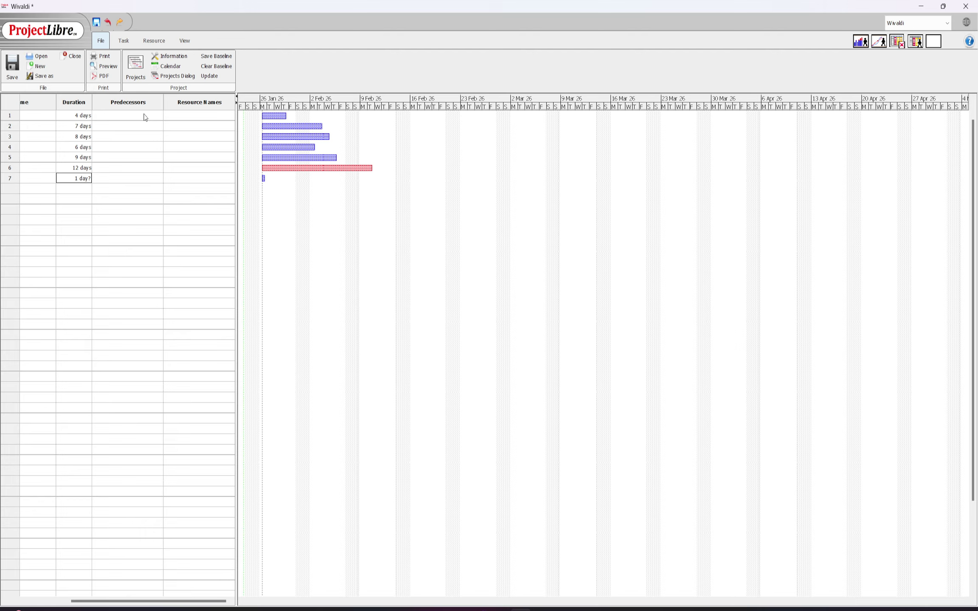
pyautogui.write('5')
pyautogui.hotkey('shift', 'Tab')
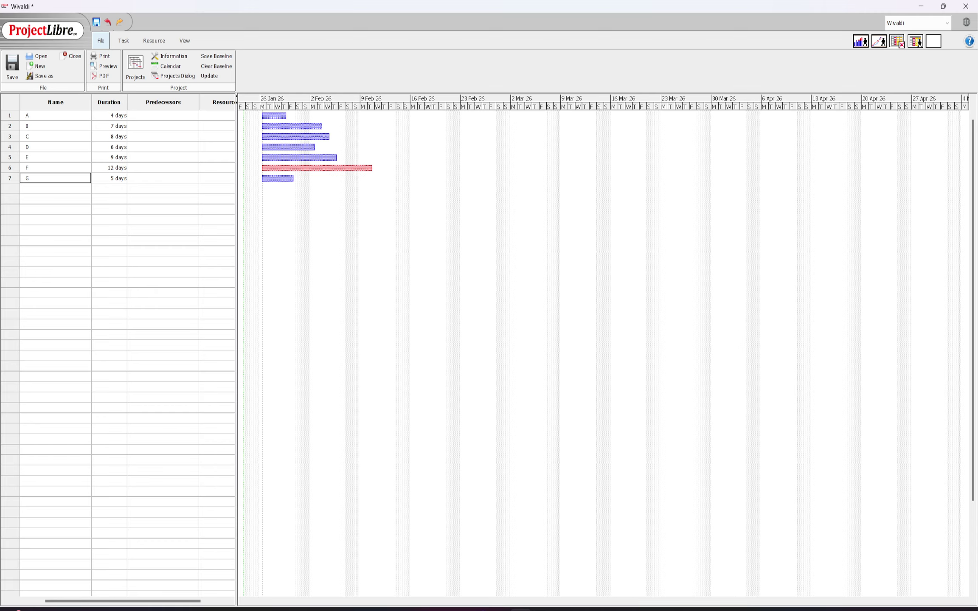
# Set the predecessor of task B to 1 and the predecessor of tasks C, D and E to 2
pyautogui.press('F2')
pyautogui.click(138, 115)
pyautogui.click(153, 126)
pyautogui.click(137, 134)
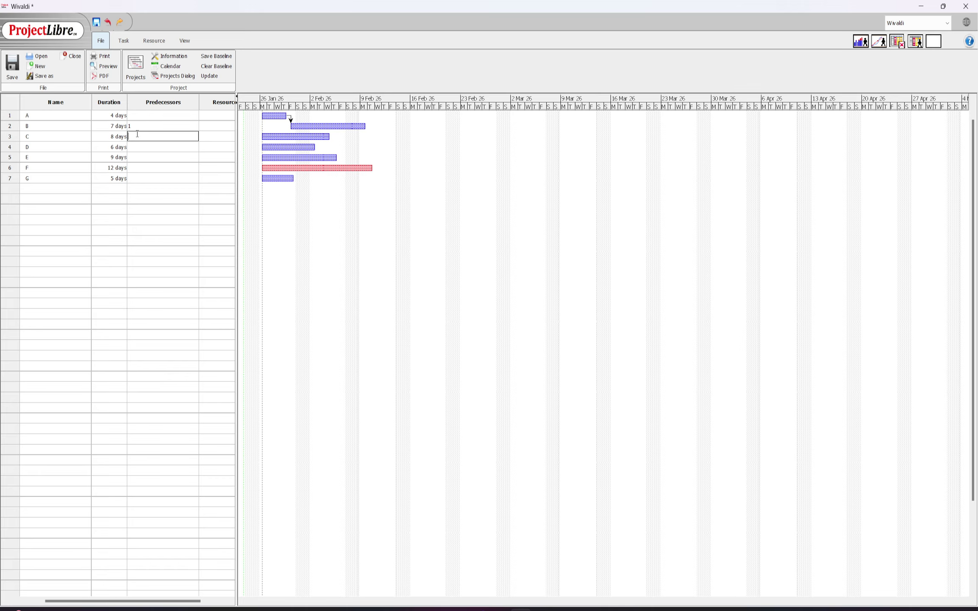
pyautogui.write('2')
pyautogui.click(140, 148)
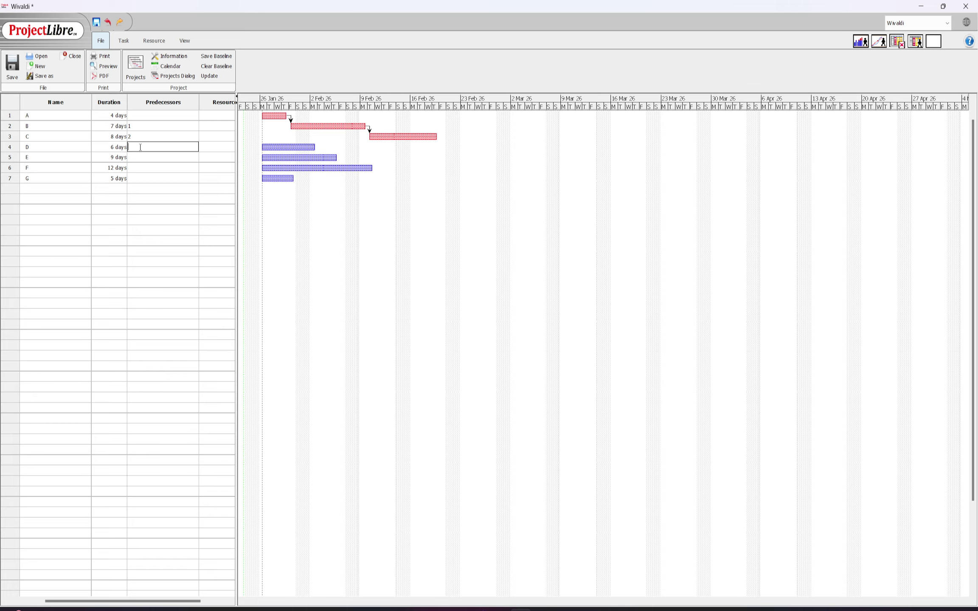
pyautogui.write('2')
pyautogui.click(140, 158)
pyautogui.write('2')
# Set the predecessors of task F to 3;4;5 and the predecessor of task G to 6
pyautogui.click(140, 169)
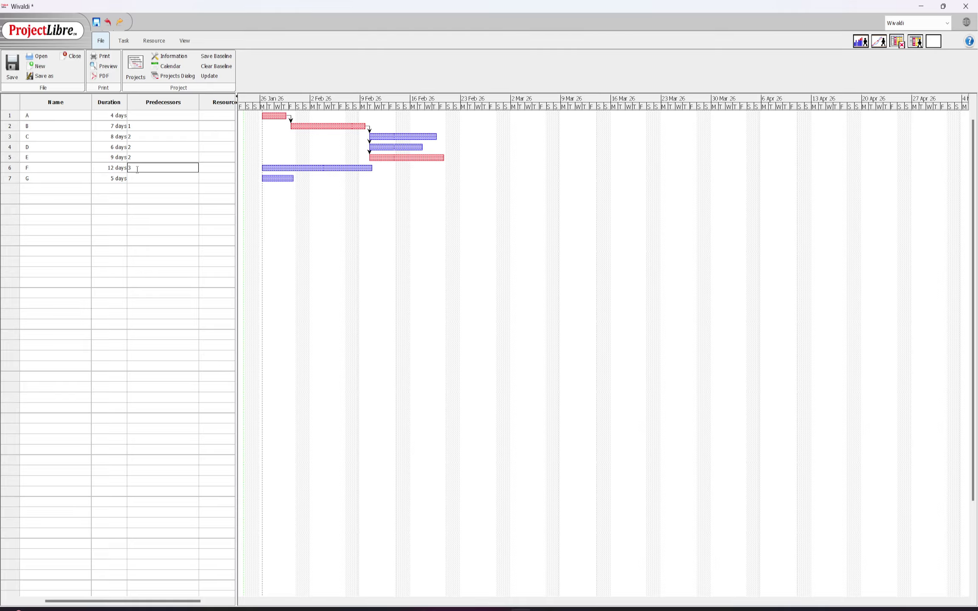
pyautogui.write('3;4;5')
pyautogui.click(136, 182)
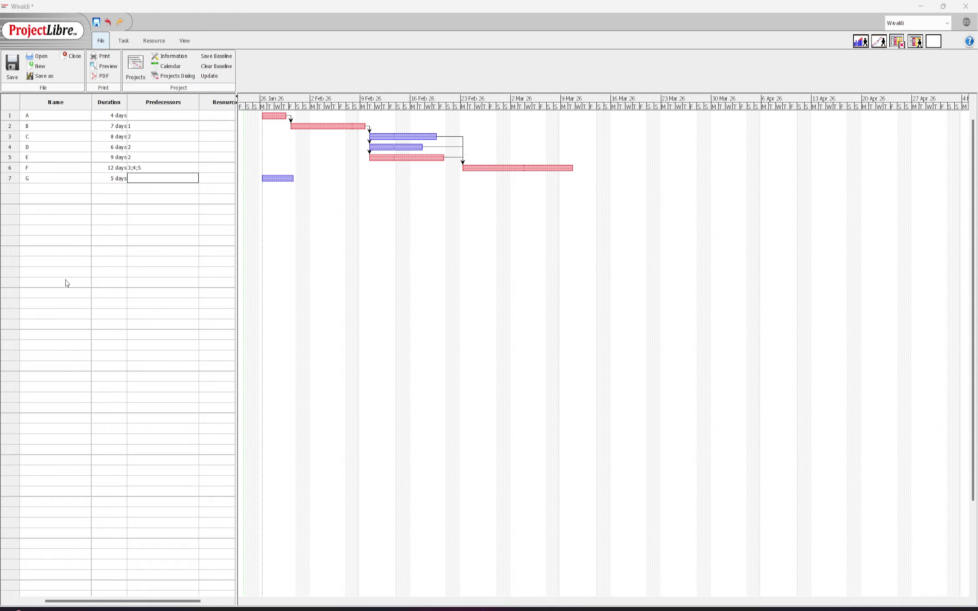
pyautogui.click(135, 176)
pyautogui.write('6')
pyautogui.press('Return')
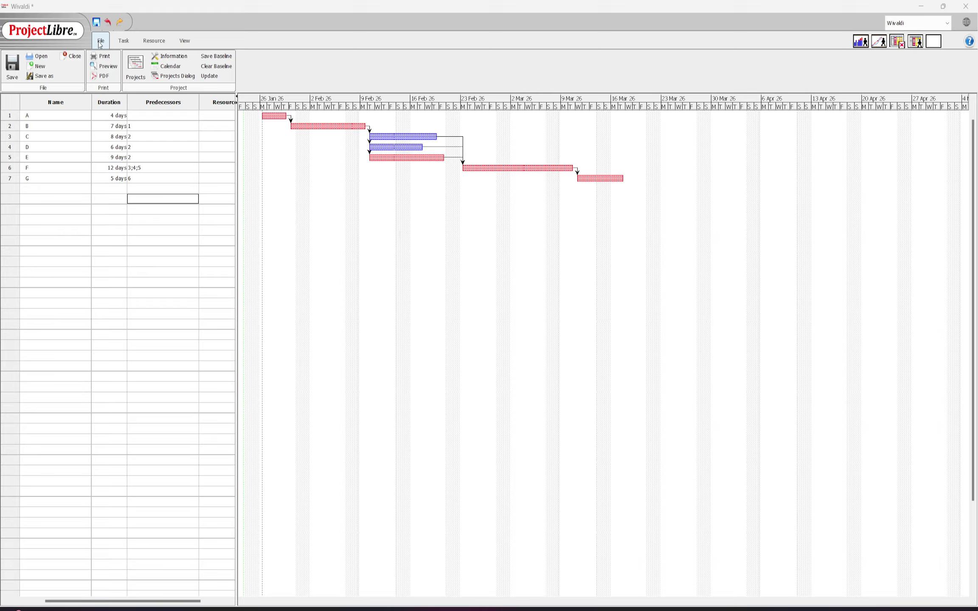
# Display the project's tasks as a network diagram and pick the box of task A
pyautogui.click(132, 44)
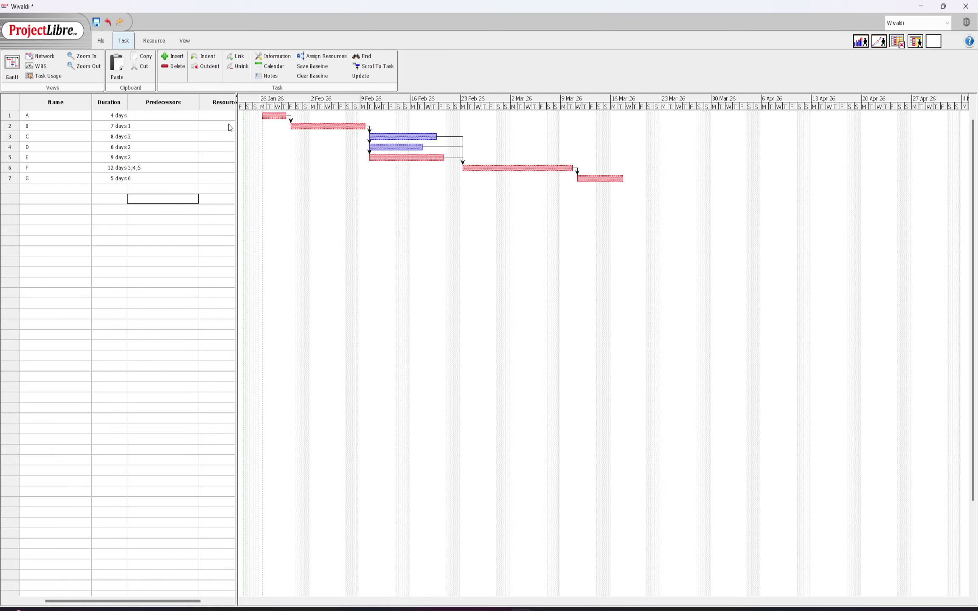
pyautogui.click(47, 61)
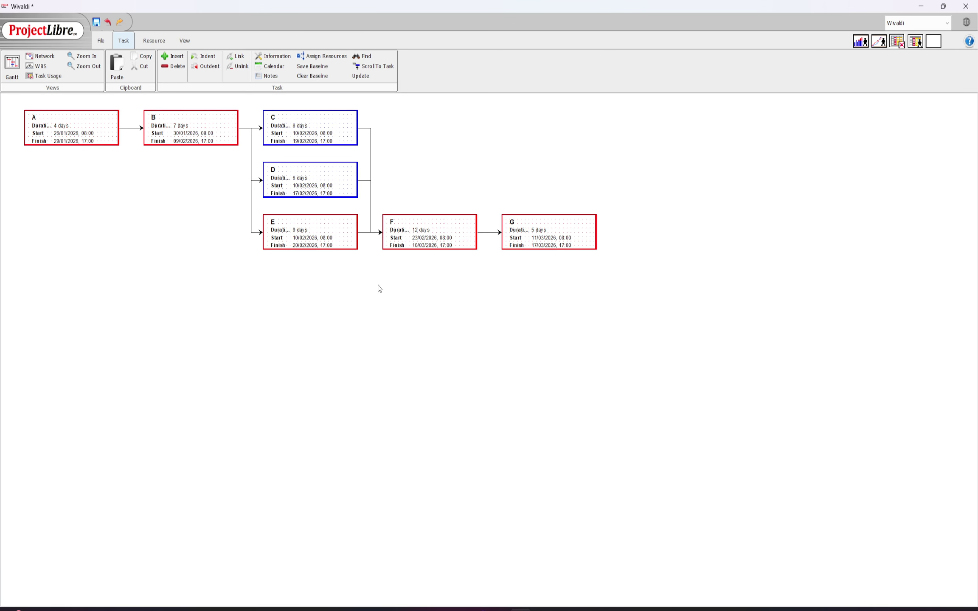
pyautogui.click(81, 120)
pyautogui.click(192, 215)
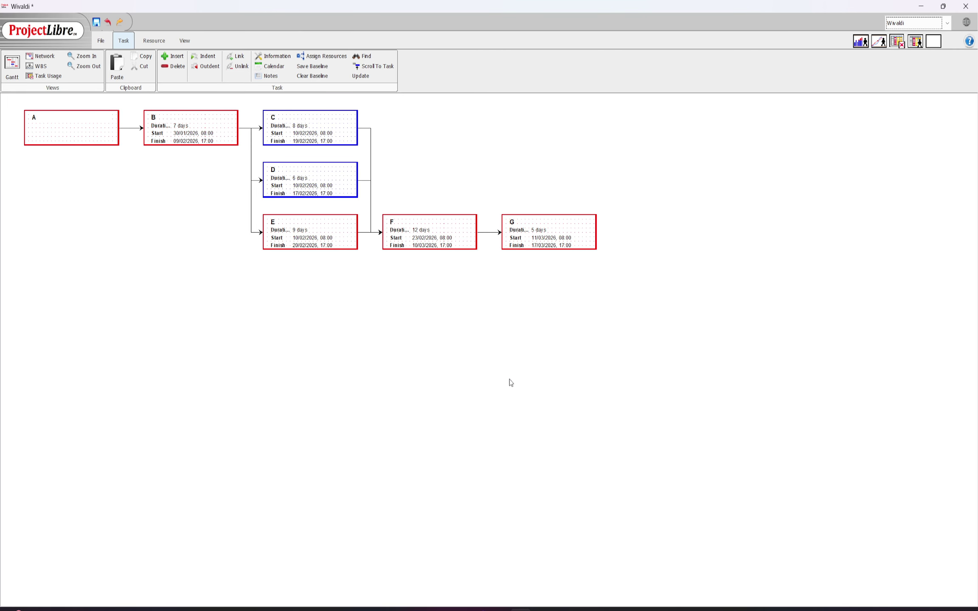